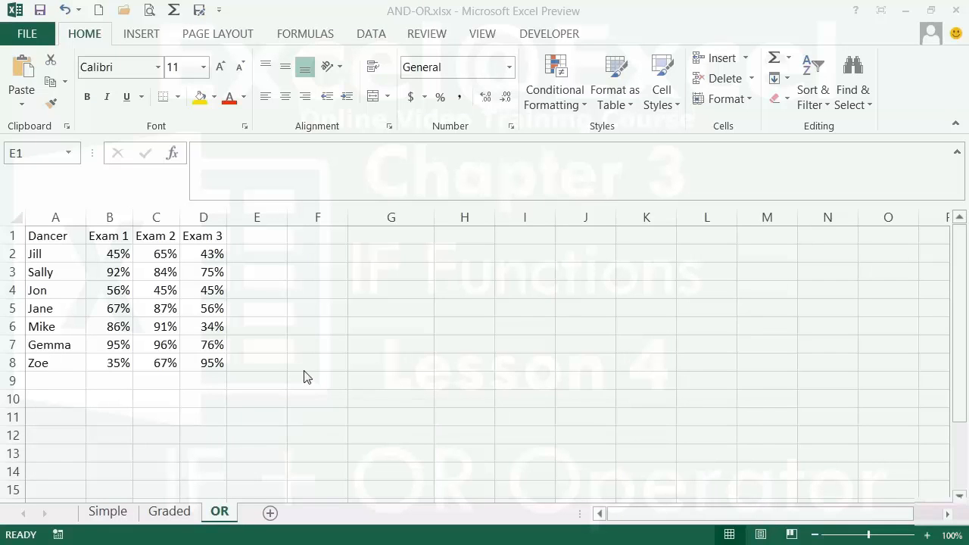
In E2, enter =IF(OR(B2>=.55,C2>=.55,D2>=.55),"PASS","FAIL") using the three exam score cells.
left_click(265, 255)
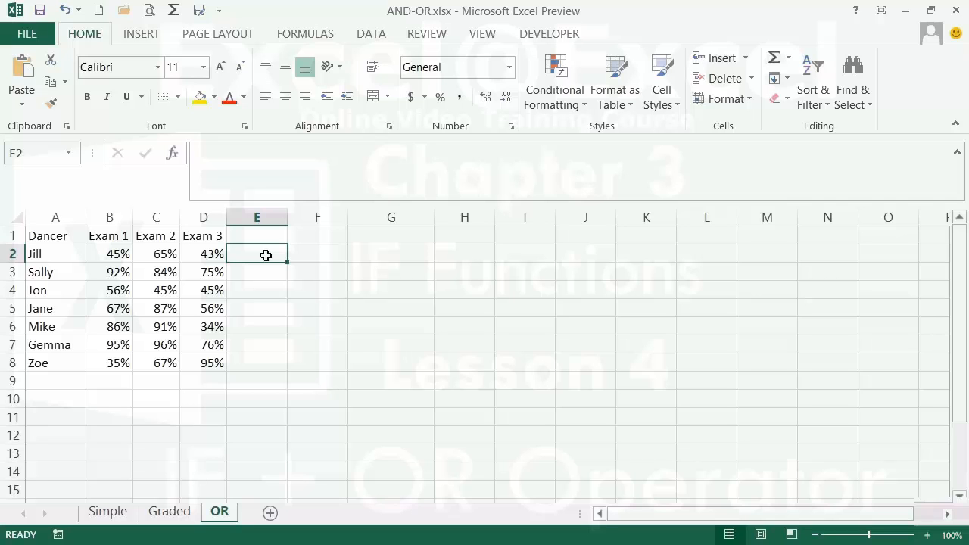
type("=")
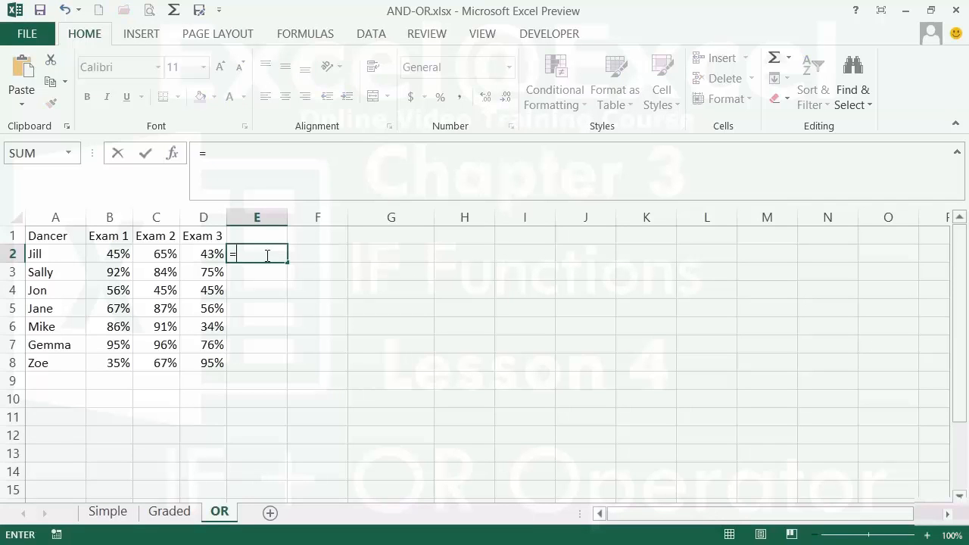
type("if(")
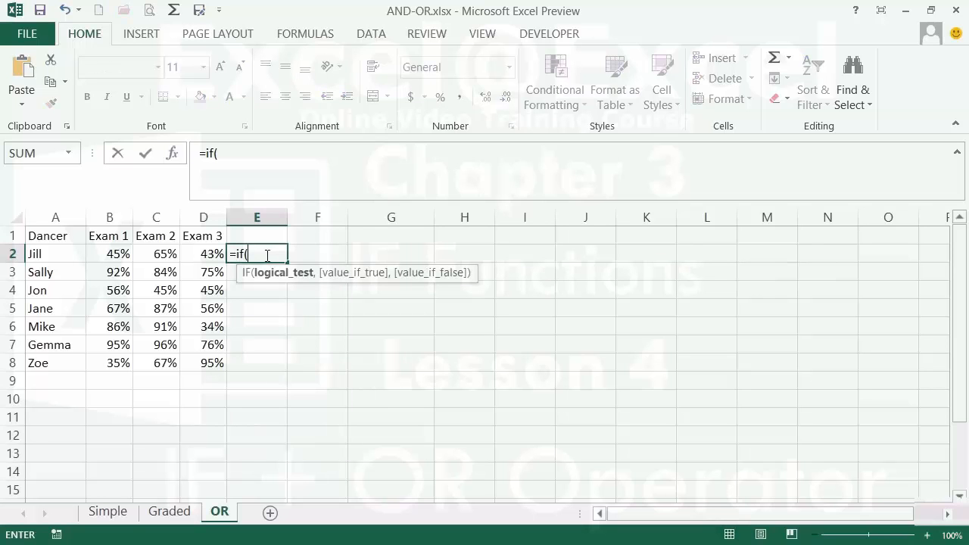
type("or")
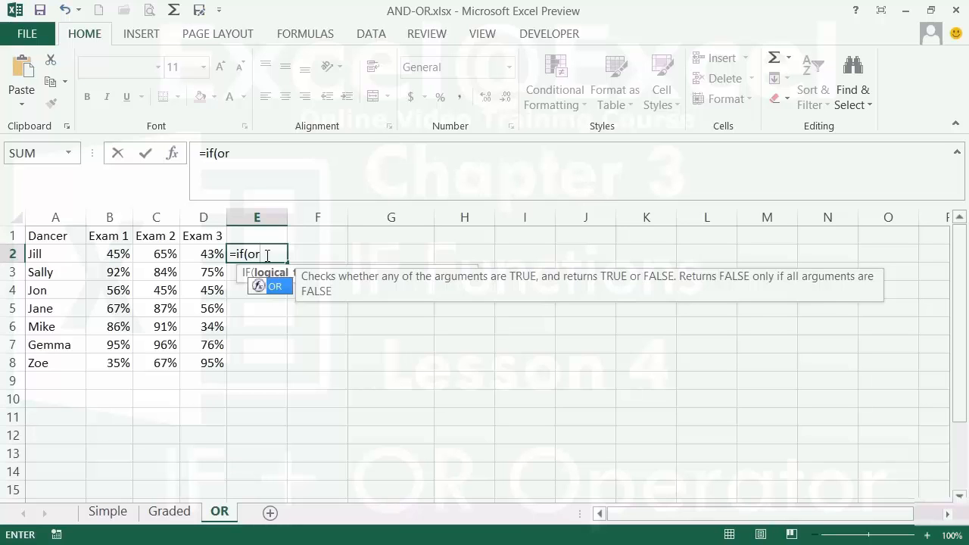
type("(")
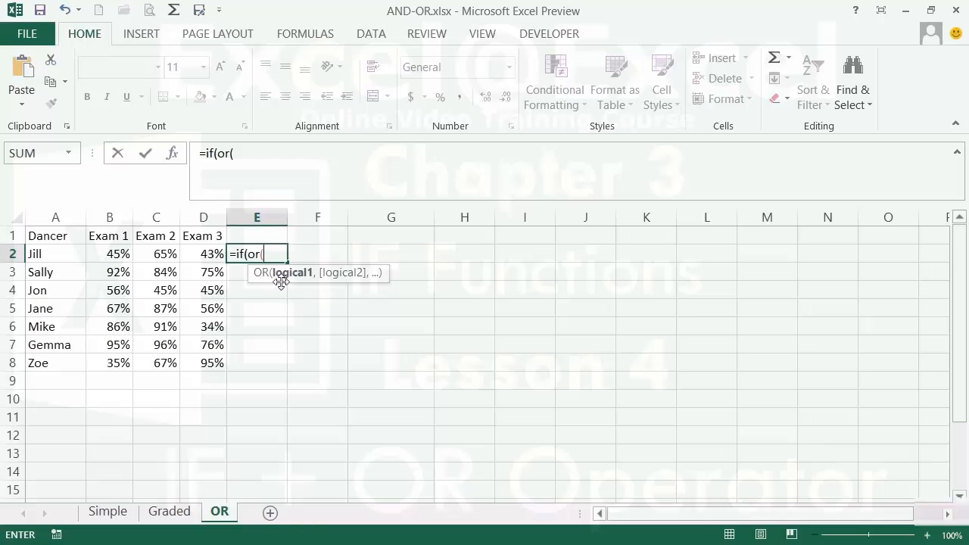
left_click(113, 255)
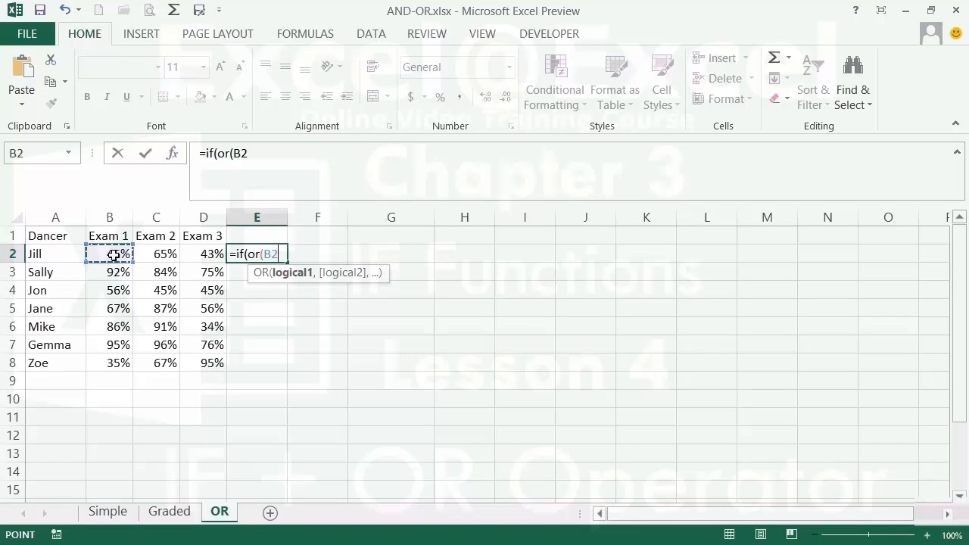
type(">=.55")
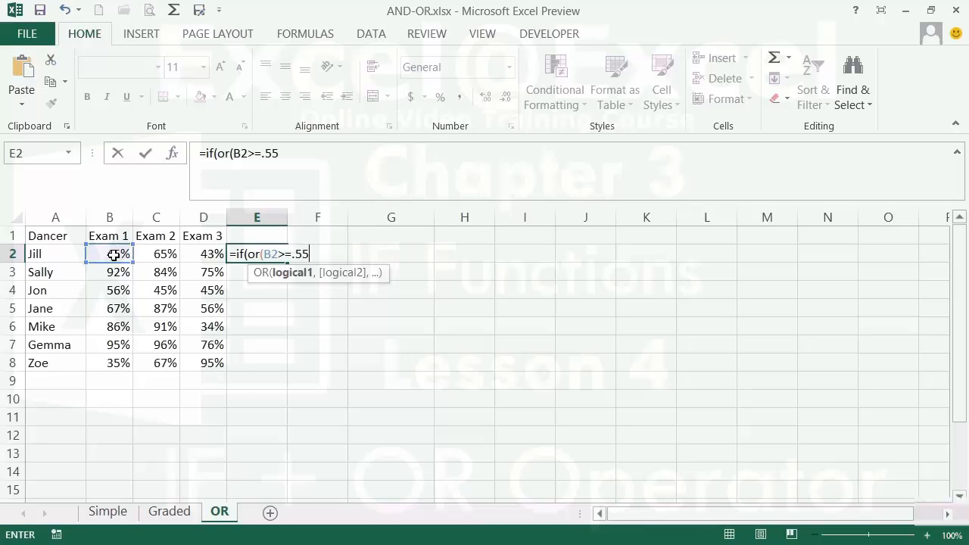
type(",")
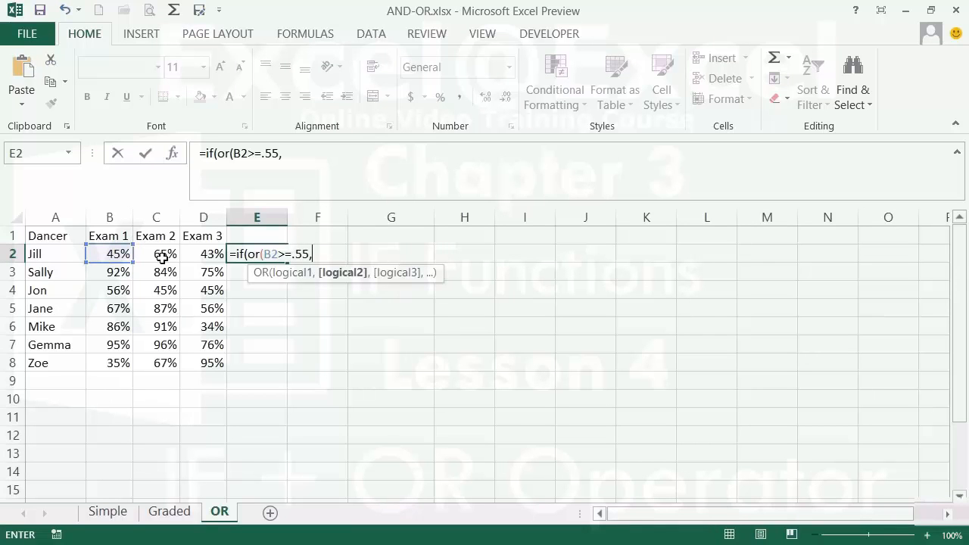
left_click(163, 258)
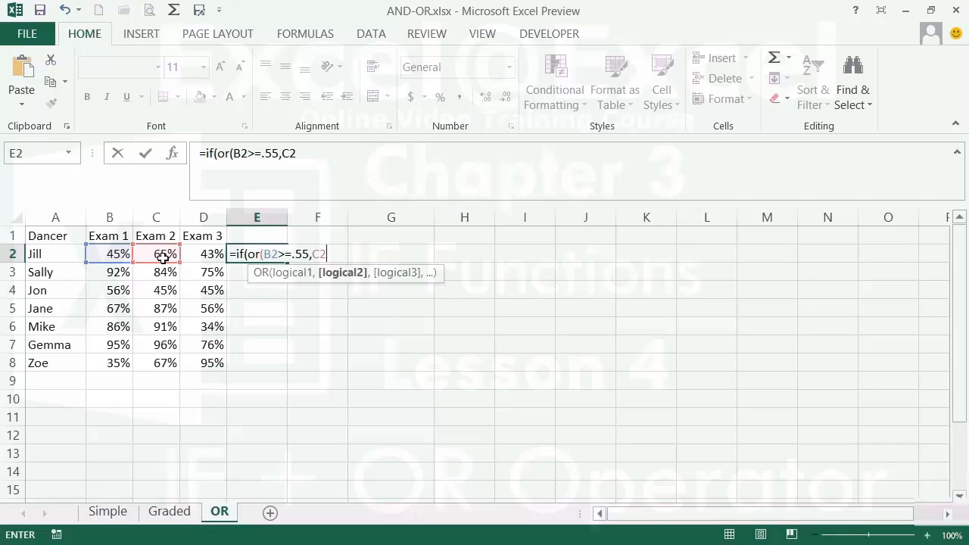
type(">=.55,")
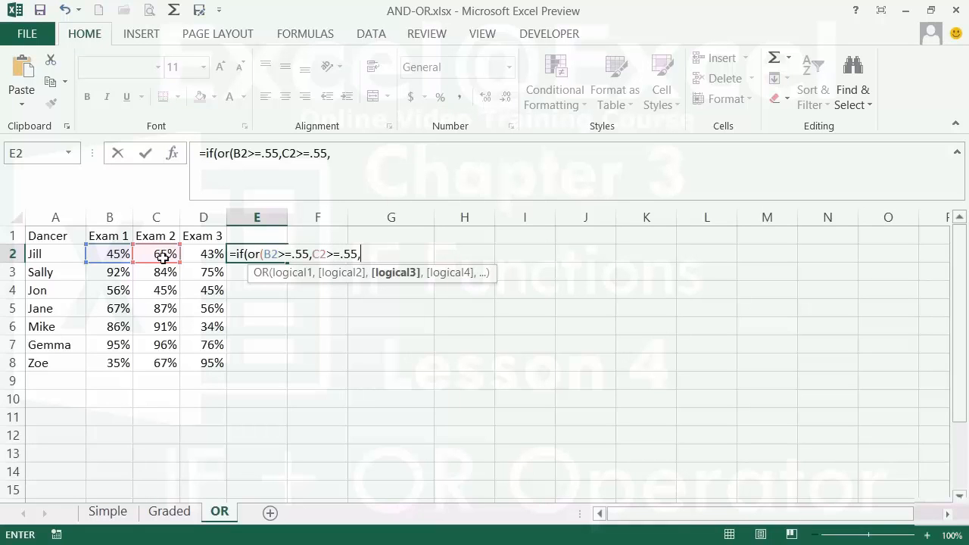
left_click(211, 258)
type(">=.55")
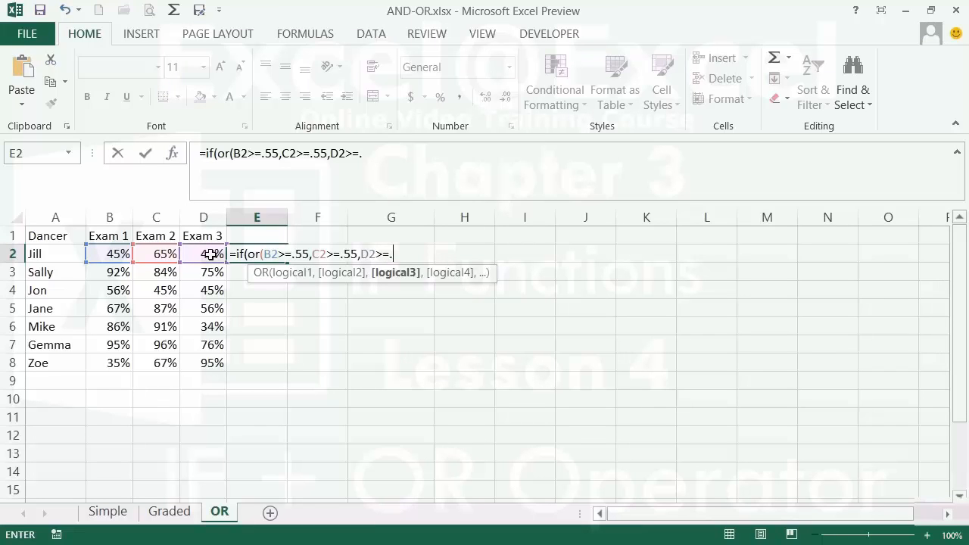
type(")")
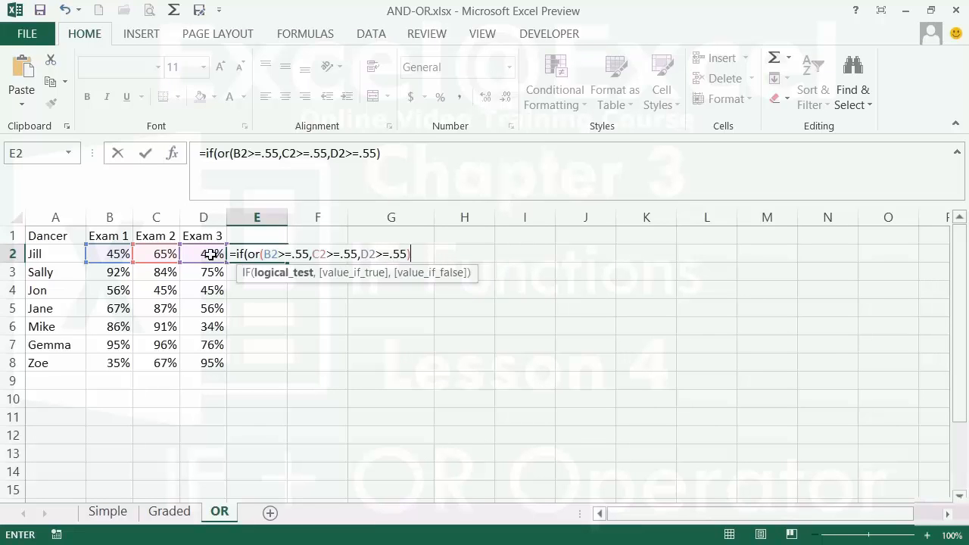
type(",")
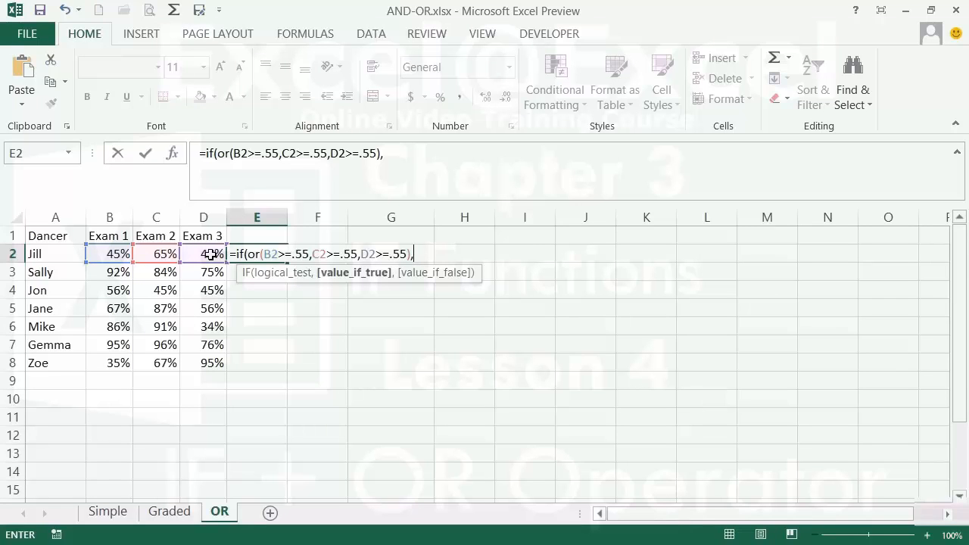
type("\"PASS\",")
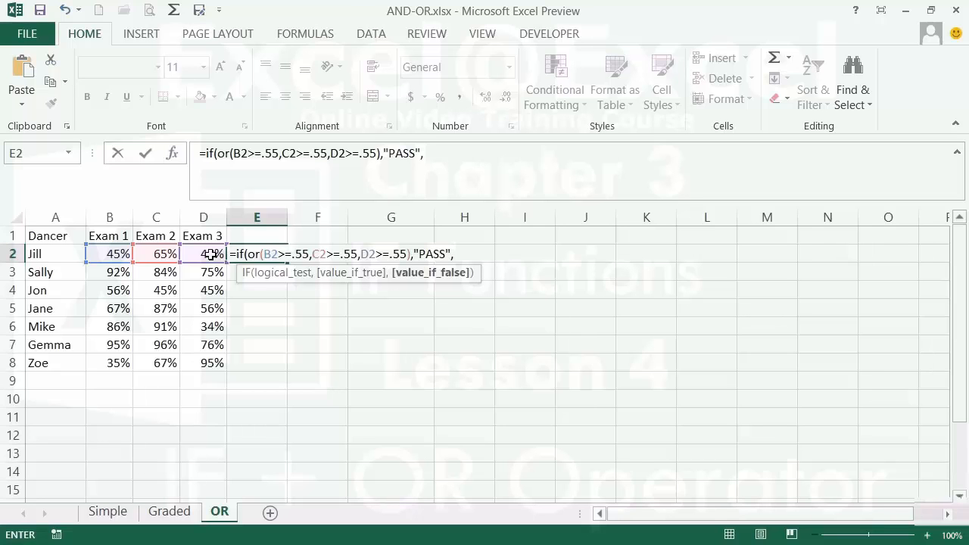
type("\"FAIL\")")
Commit the PASS/FAIL formula and fill it down from E2 to E8.
key("Return")
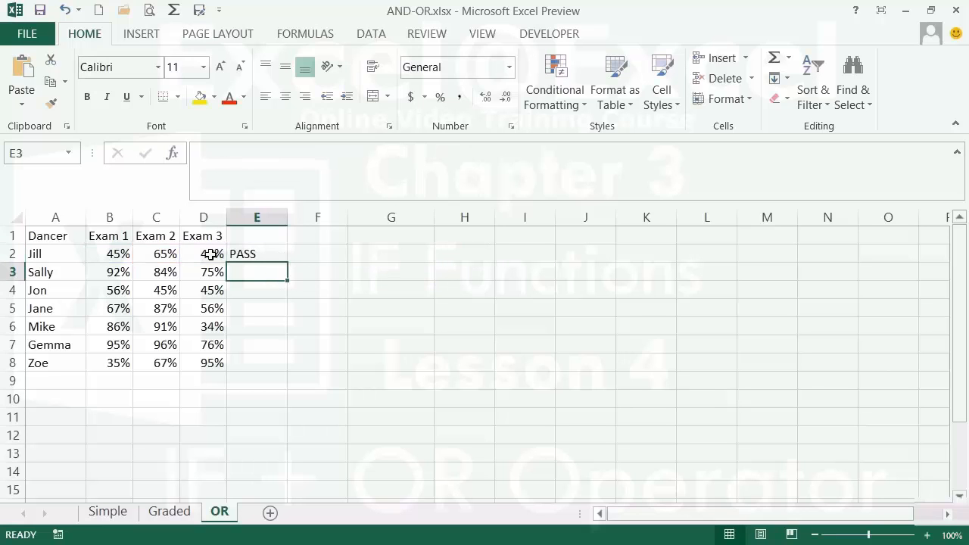
left_click(277, 257)
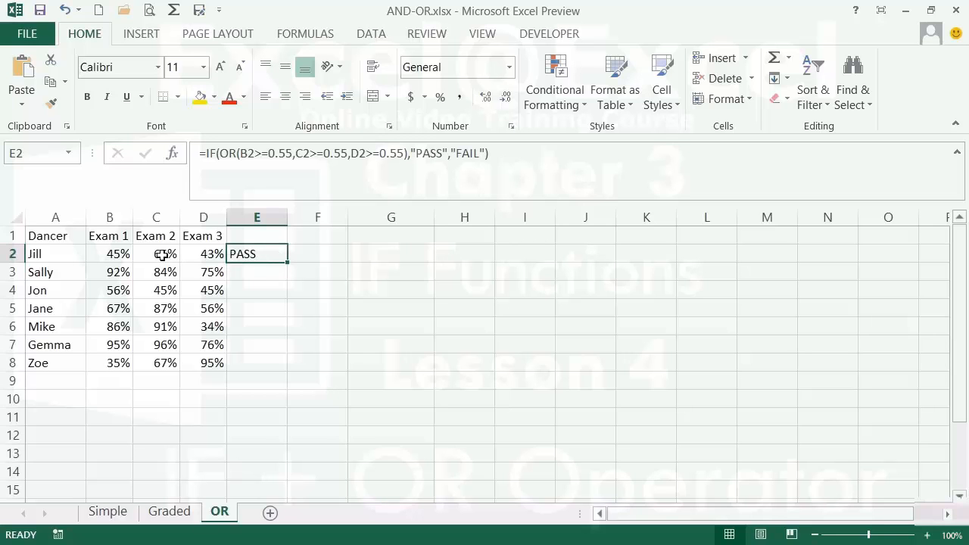
double_click(288, 264)
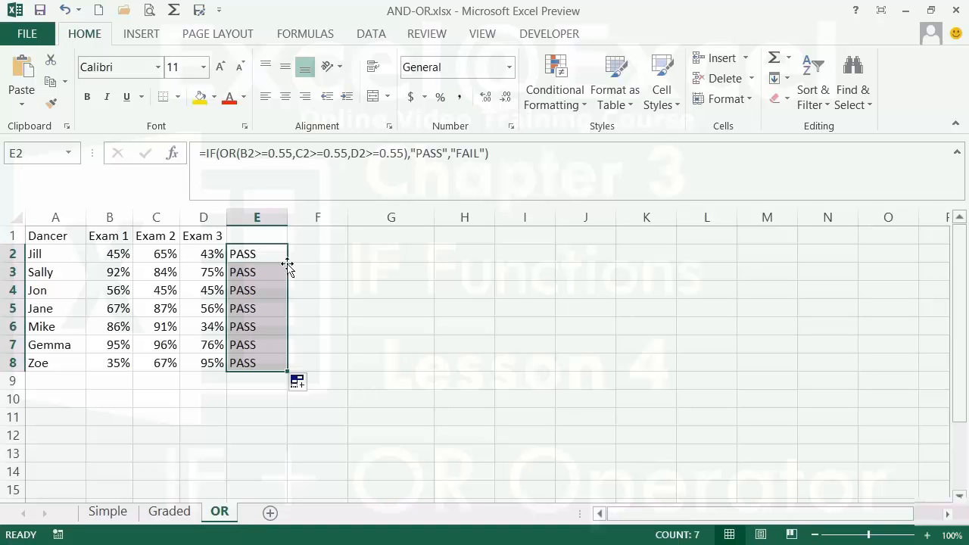
Change B4's Exam 1 score to 34% so E4 shows FAIL.
left_click(121, 292)
type("34")
key("Return")
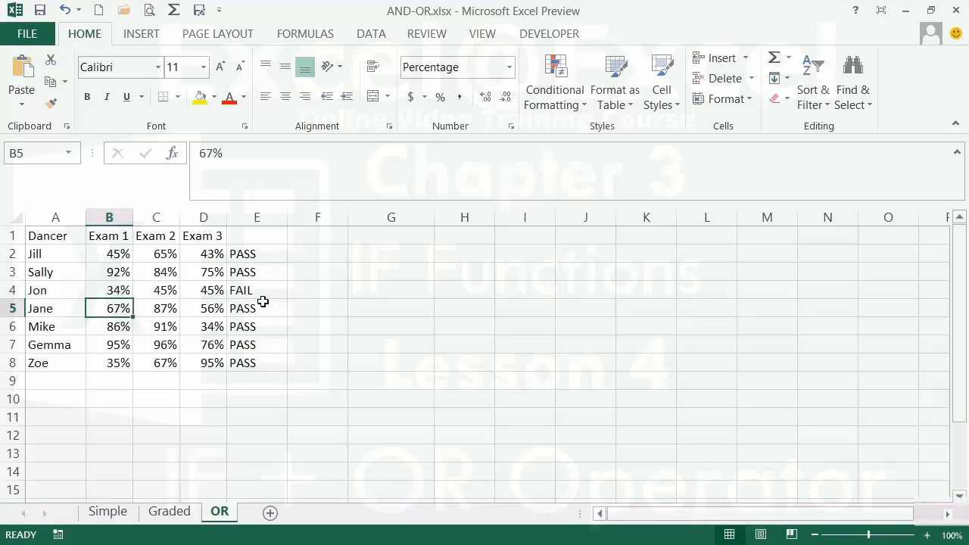
left_click(318, 254)
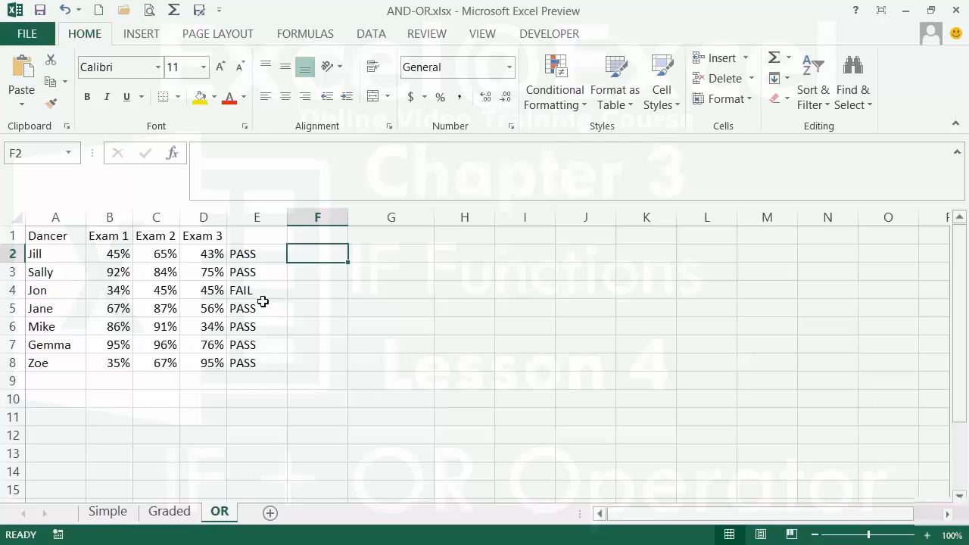
In F2, type the test =IF(AND(B2>=.55,OR(C2>=.55,D2>=.55)) referencing B2, C2 and D2.
type("=if")
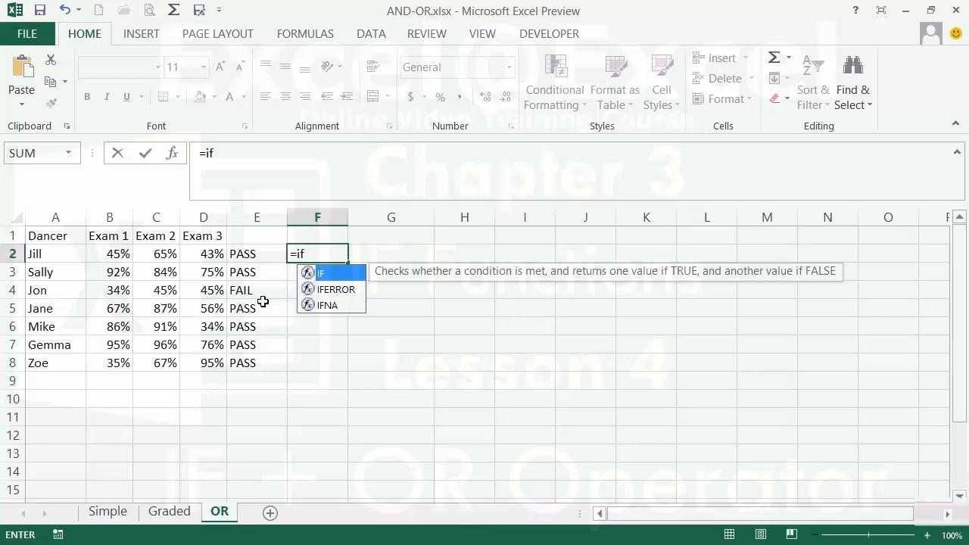
type("(and(")
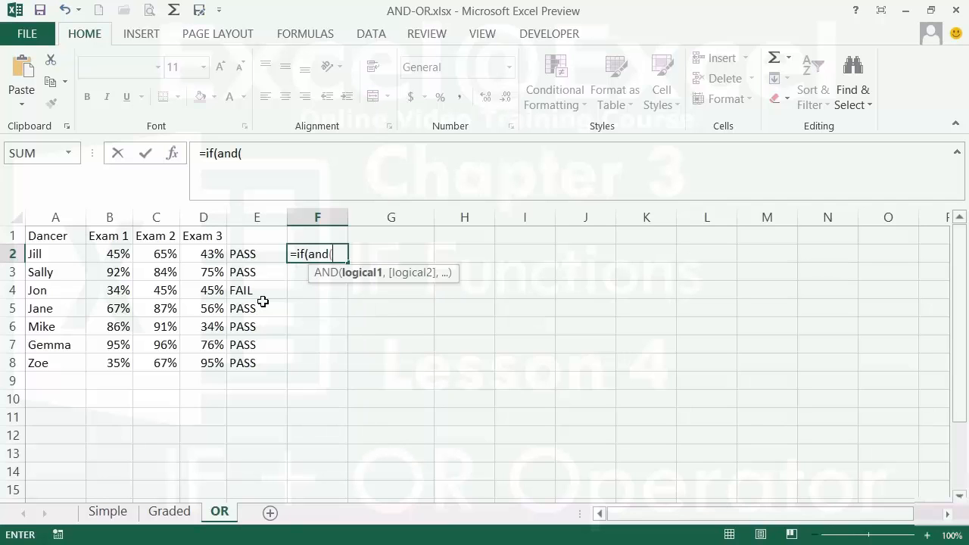
left_click(123, 253)
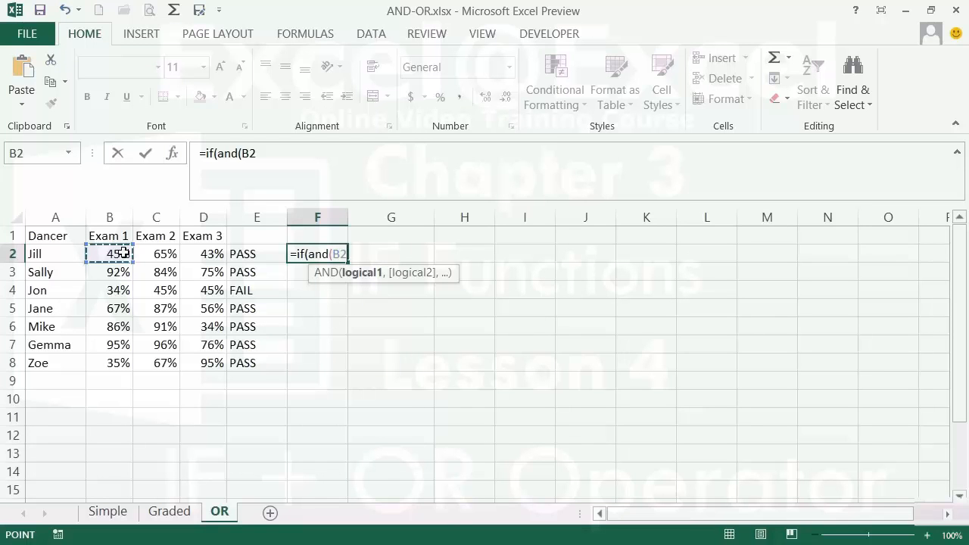
type(">")
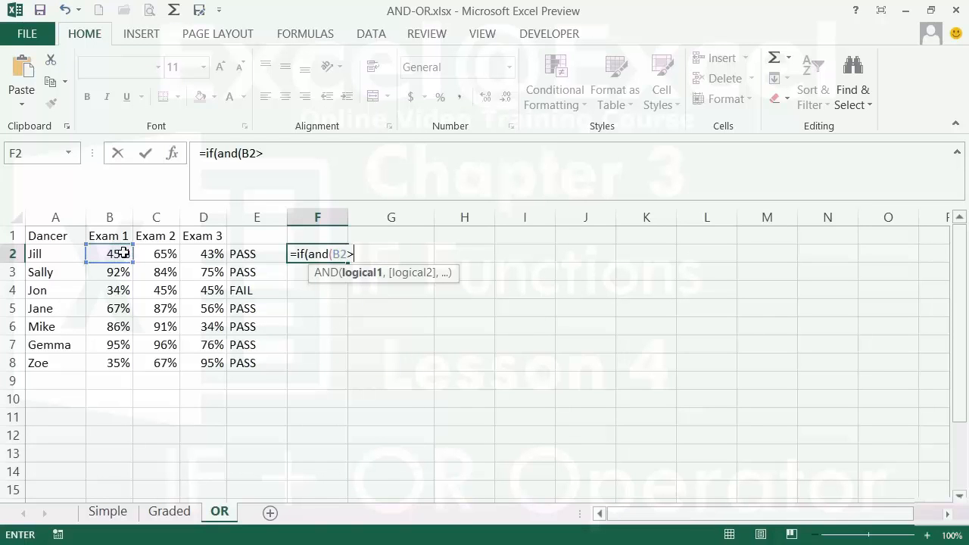
type("=.55,")
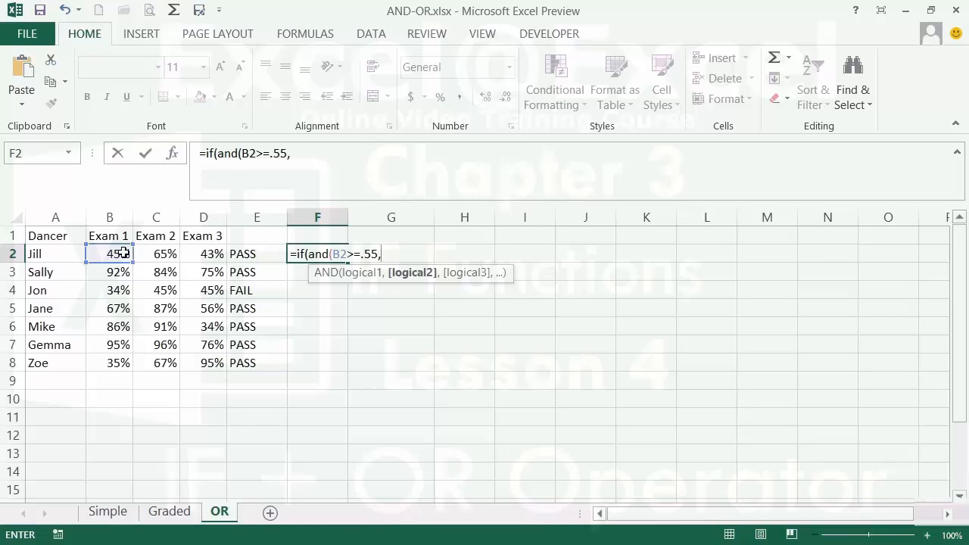
type("or(")
left_click(164, 255)
type(">")
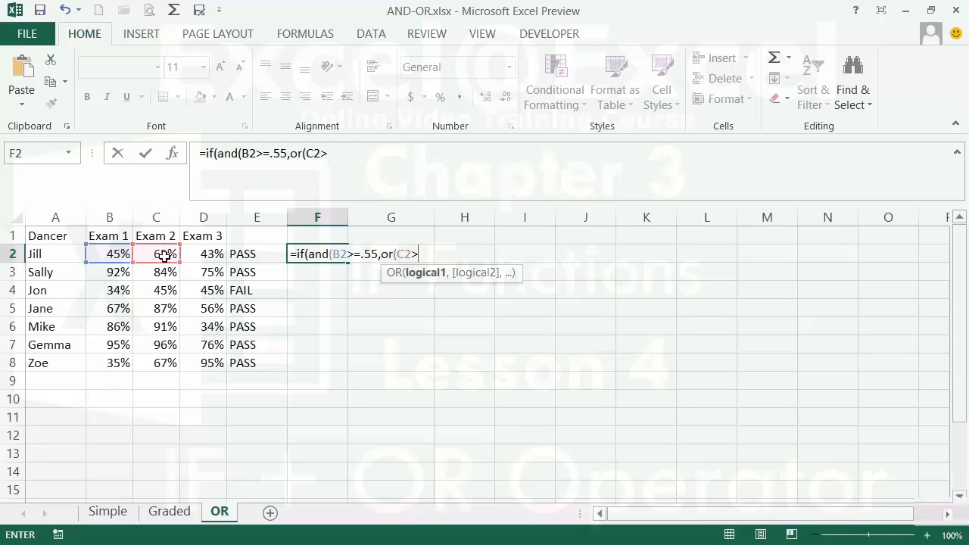
type("=.55,")
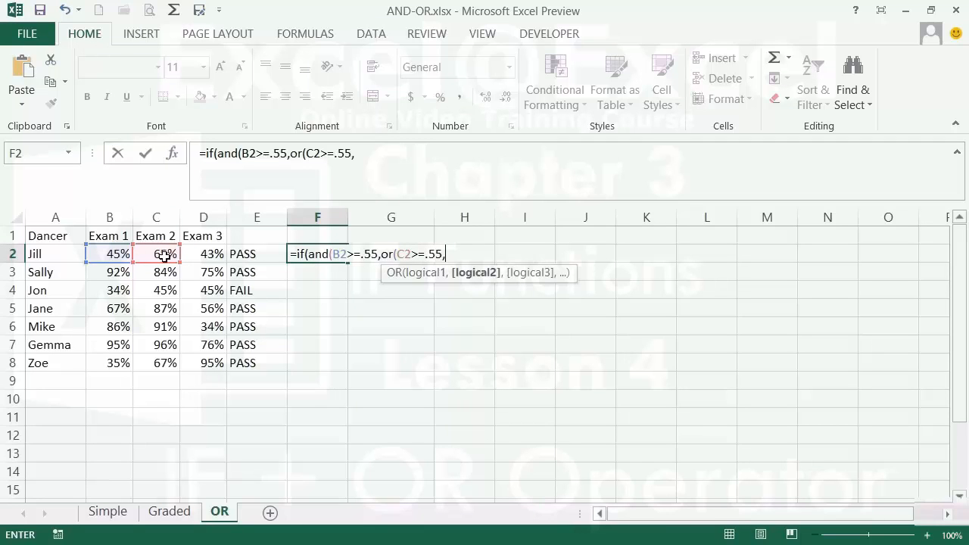
left_click(199, 253)
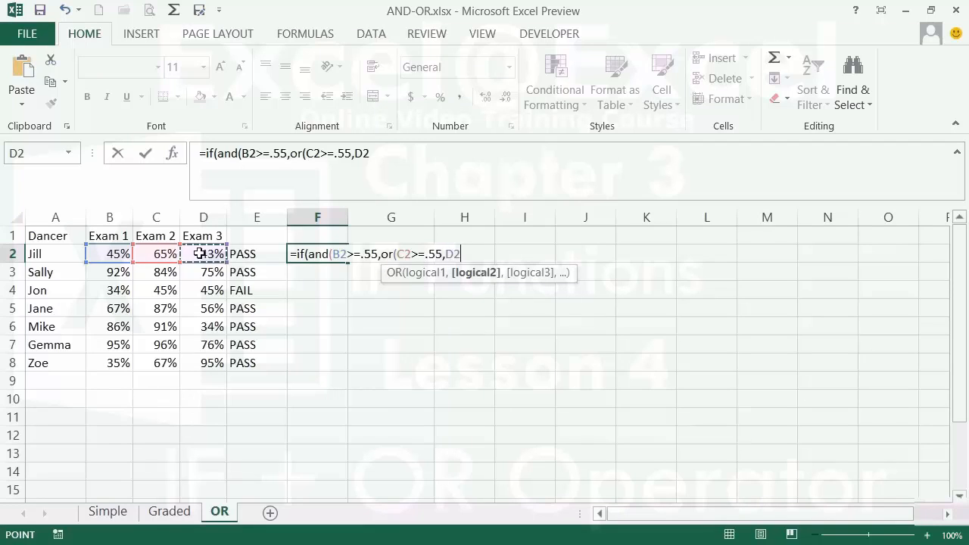
type(">=.55))")
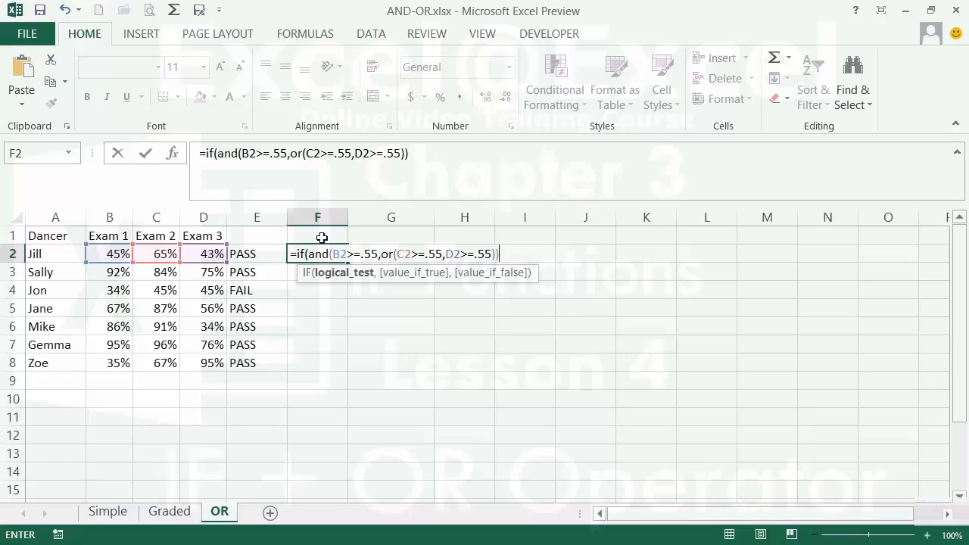
Finish F2's formula with ,"Merit","No Merit") and commit it, showing No Merit.
left_click(508, 255)
type(",\"Merit\"")
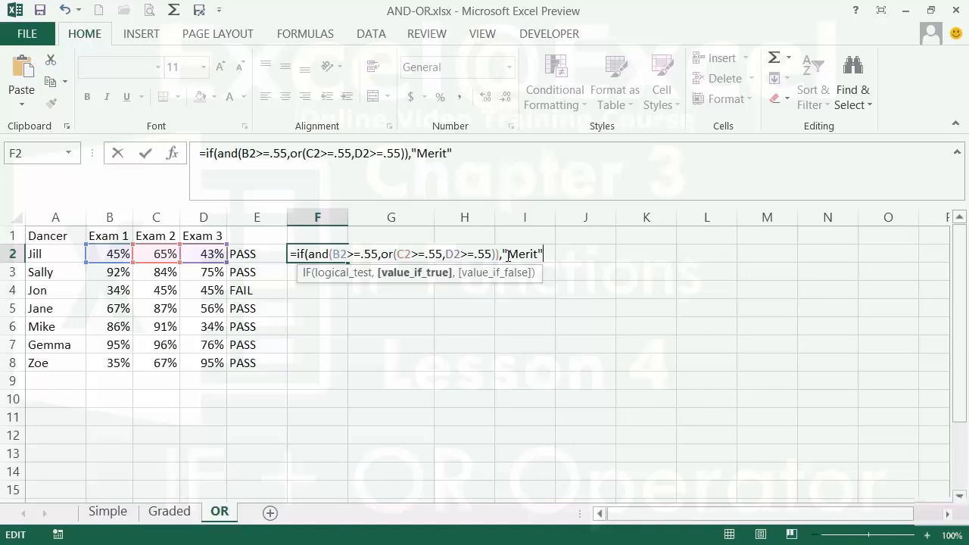
type(",")
type("\"No Mer")
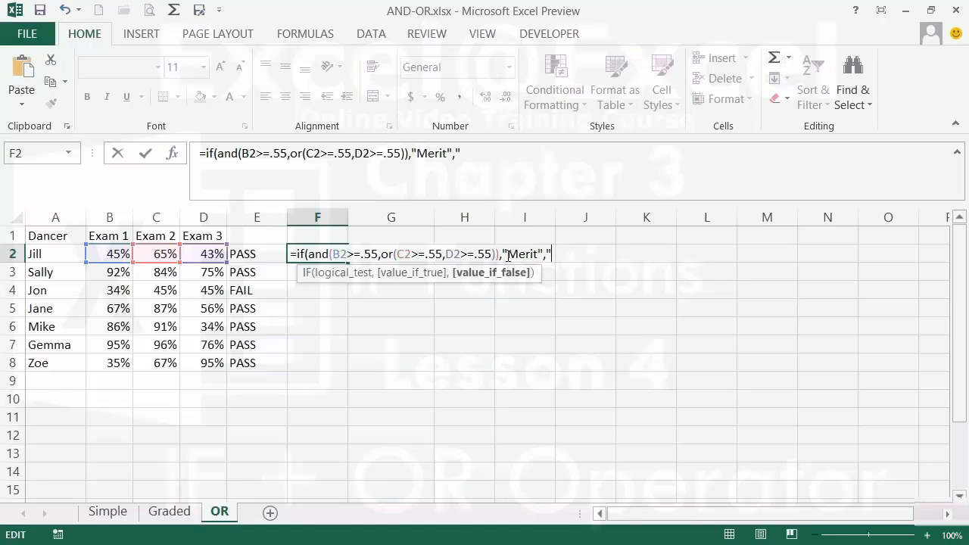
type("it")
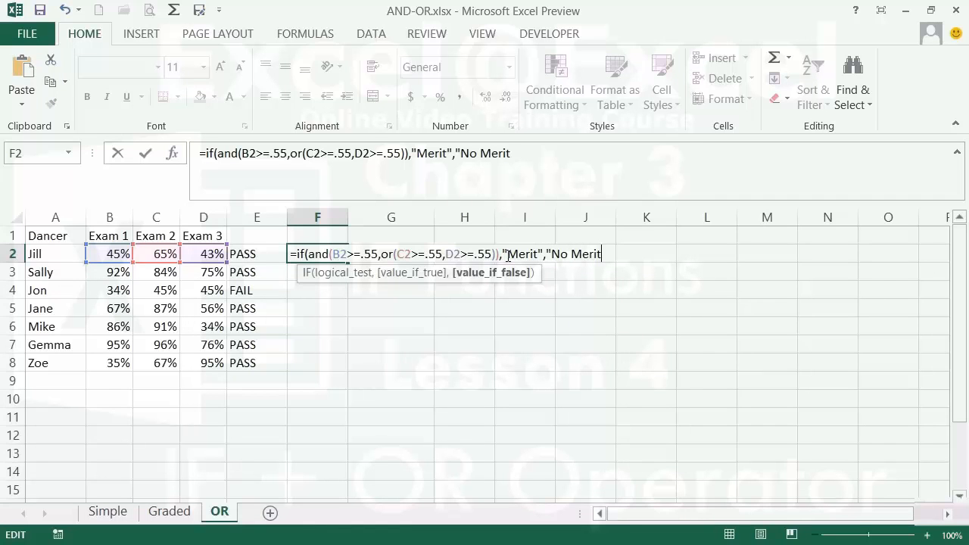
type("\")")
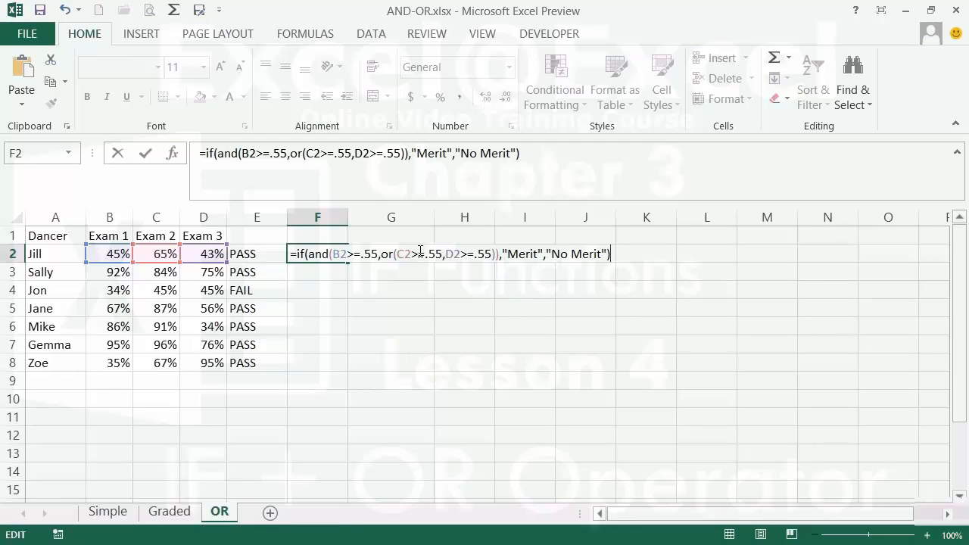
key("Return")
key("Up")
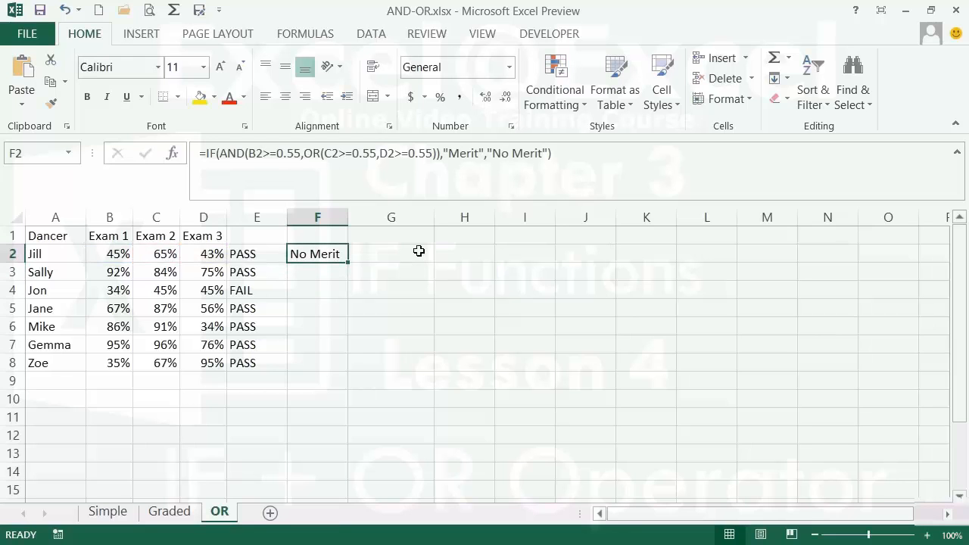
Fill the Merit formula down from F2 to F8 and check the copies in F3 and F4.
double_click(348, 264)
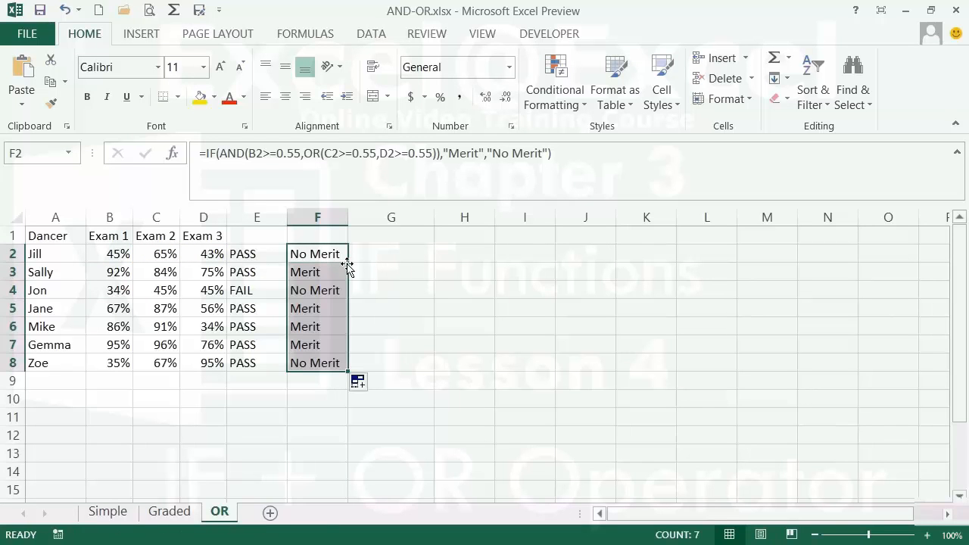
left_click(314, 269)
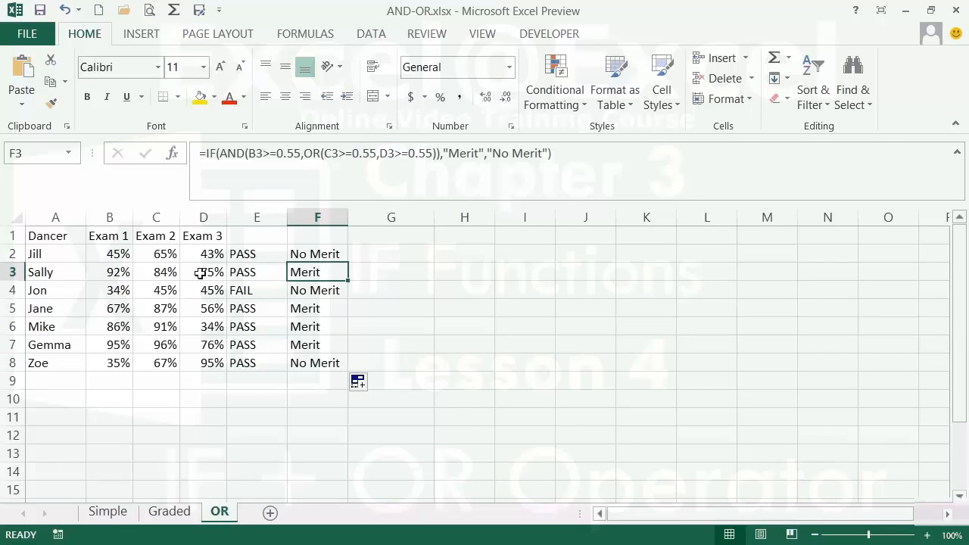
left_click(331, 290)
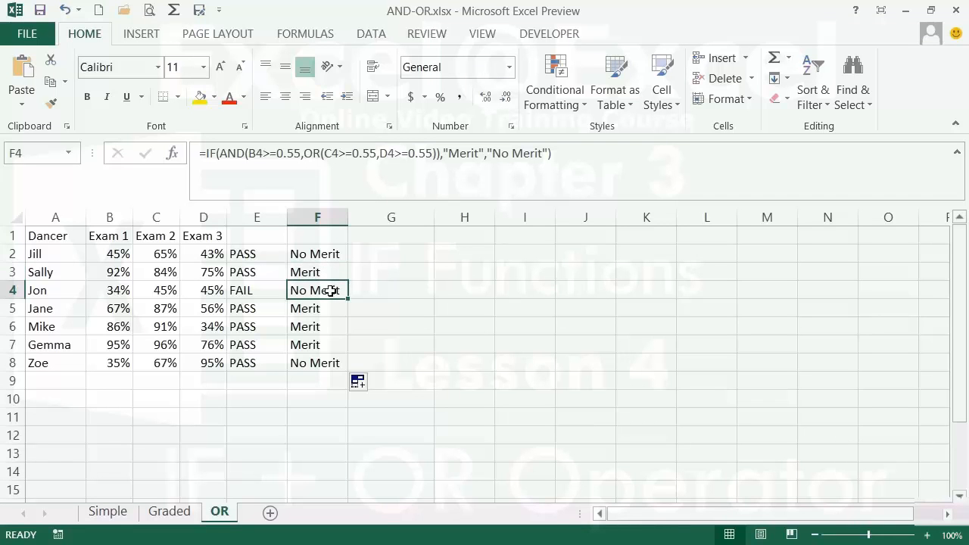
Raise B4's Exam 1 score to 65%, turning E4 to PASS while F4 stays No Merit.
left_click(122, 290)
type("65")
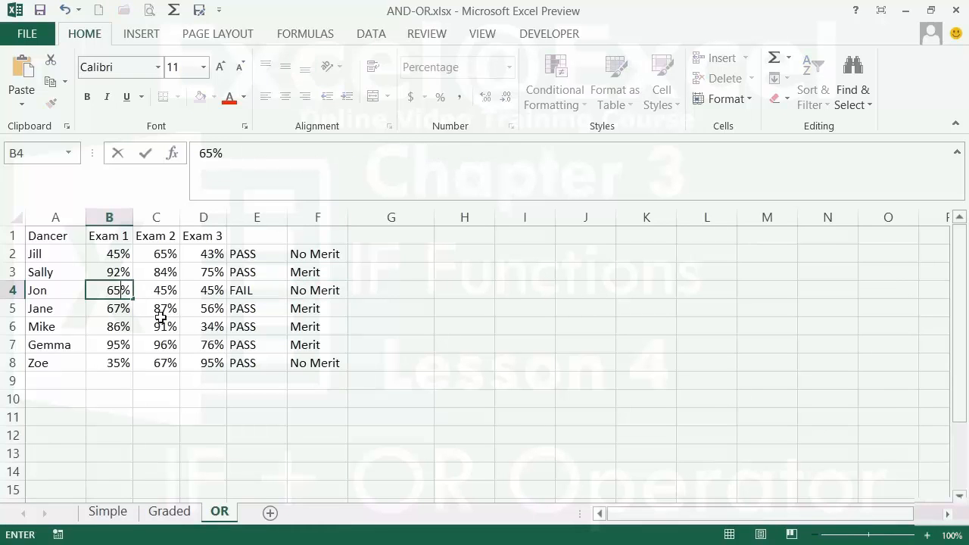
key("Return")
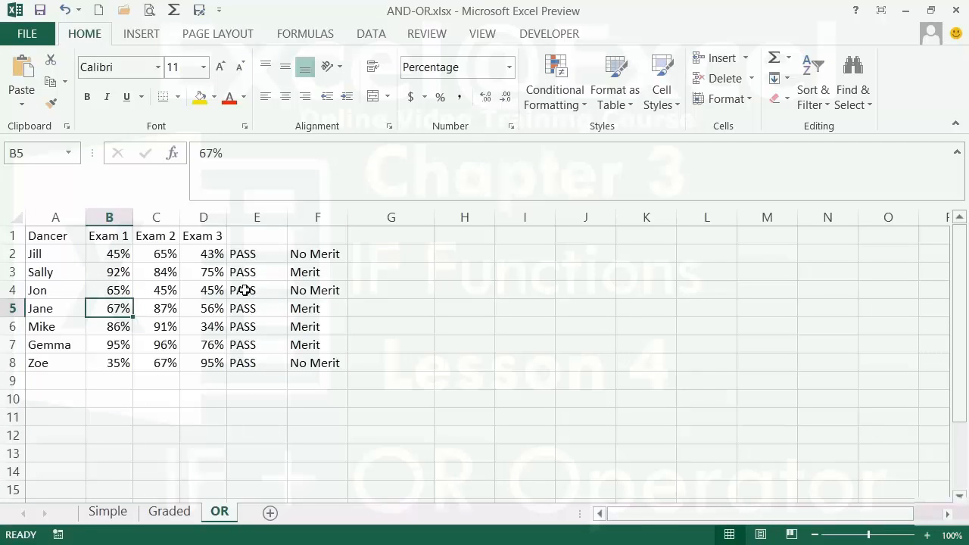
left_click(320, 292)
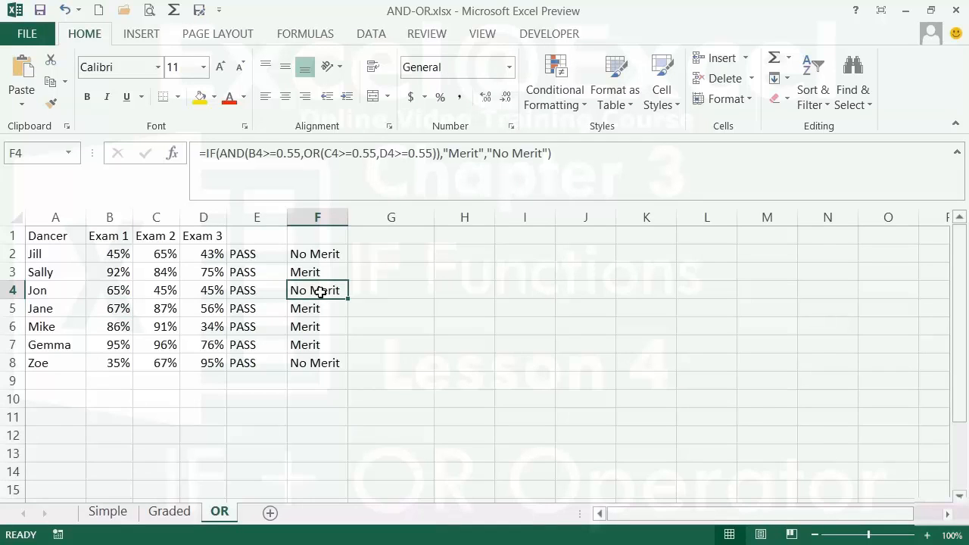